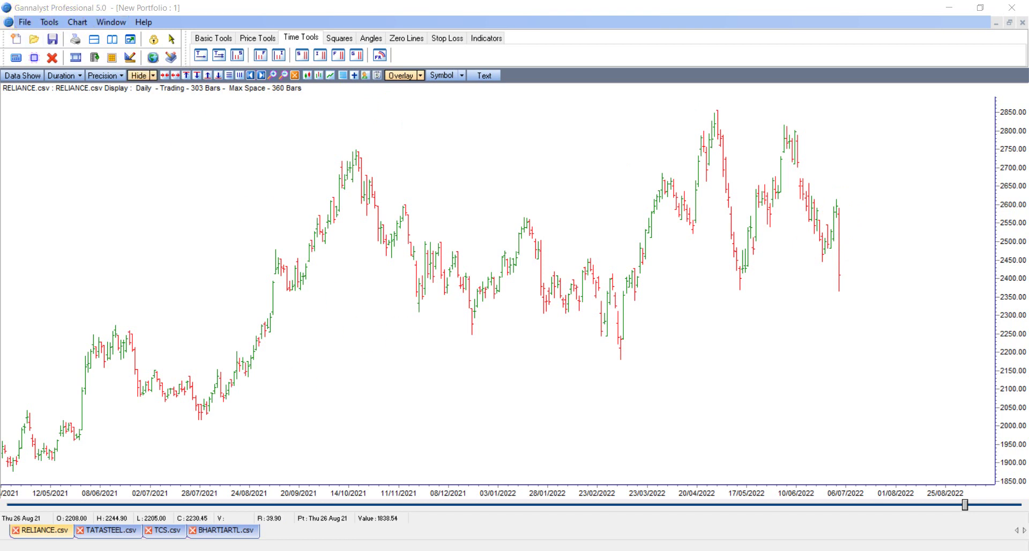
Switch from the Reliance chart to Chrome's 'gann analyst professional' search results
click(816, 517)
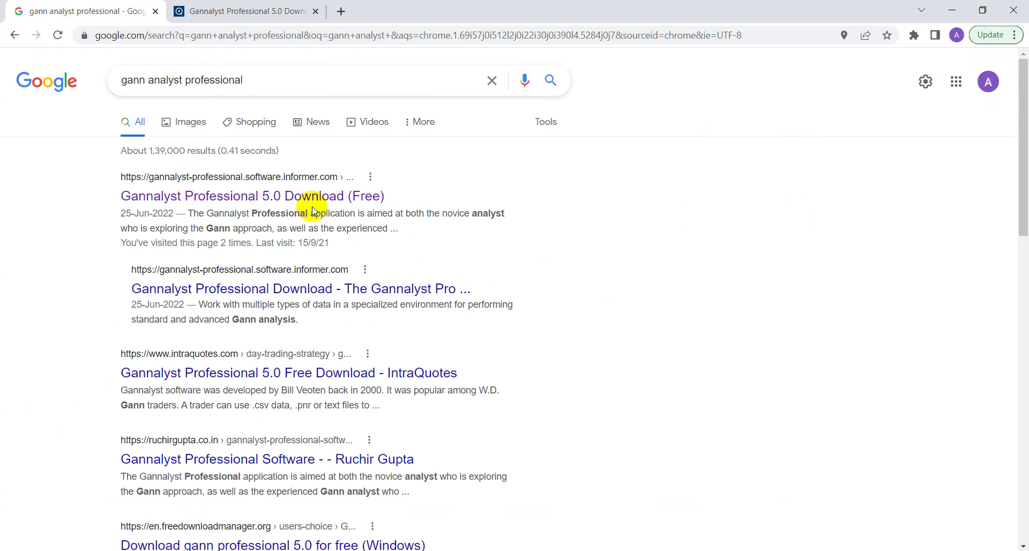
Browse the Software Informer Gannalyst page, return to the Google results, then close Chrome
click(250, 21)
scroll(424, 324, down, 10)
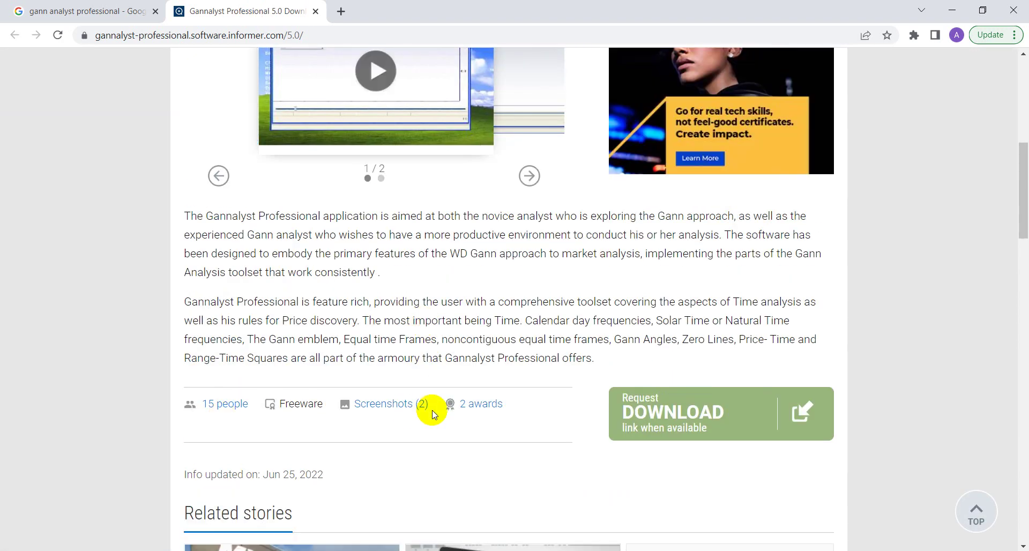
scroll(468, 354, up, 10)
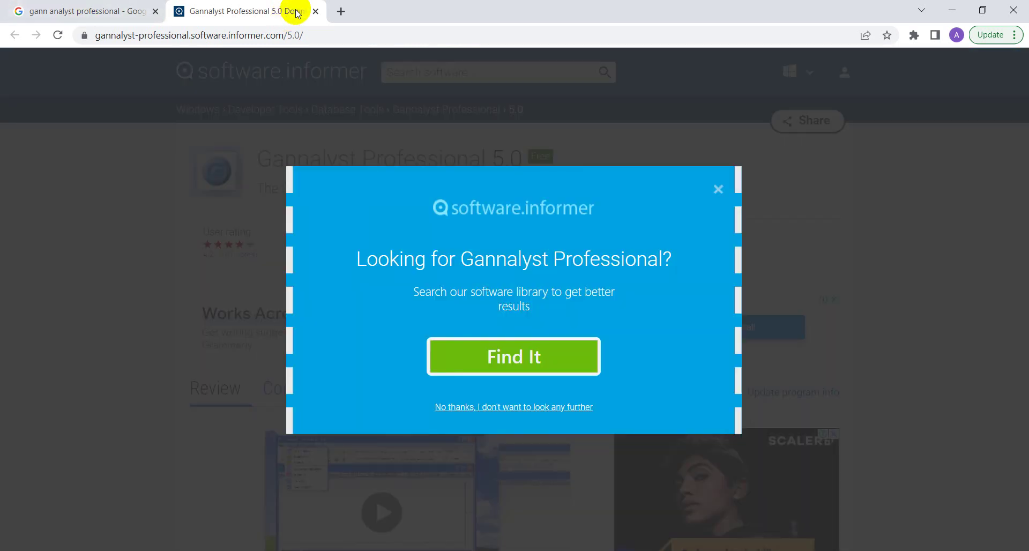
click(123, 15)
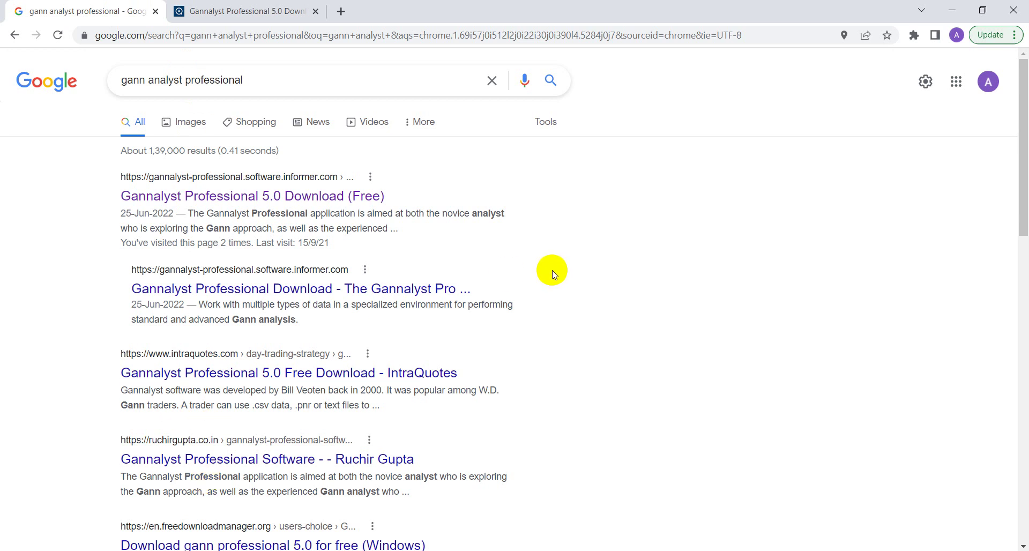
click(1002, 22)
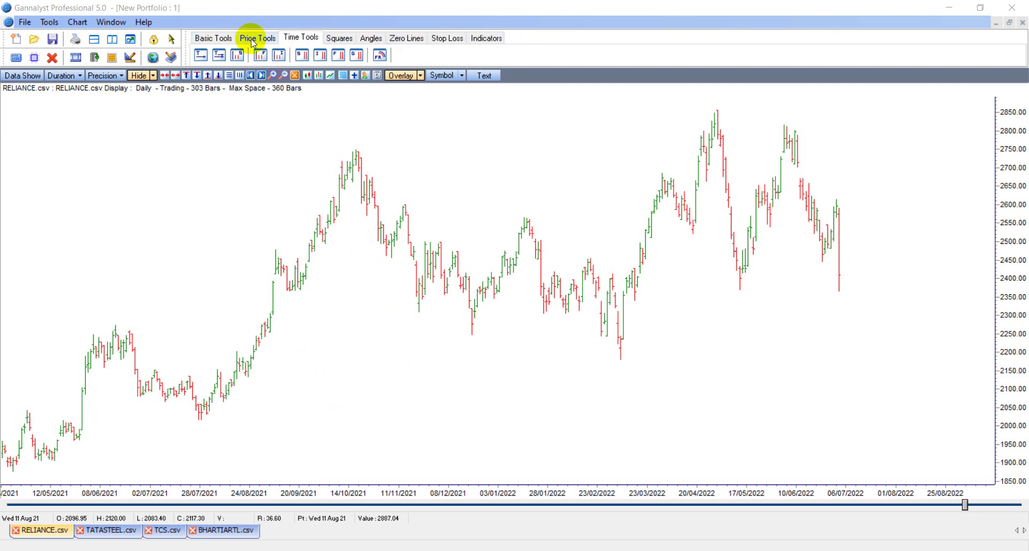
Draw a Time Extension Static from the 19 Oct 21 peak to the 8 Mar 22 low
click(272, 41)
click(299, 37)
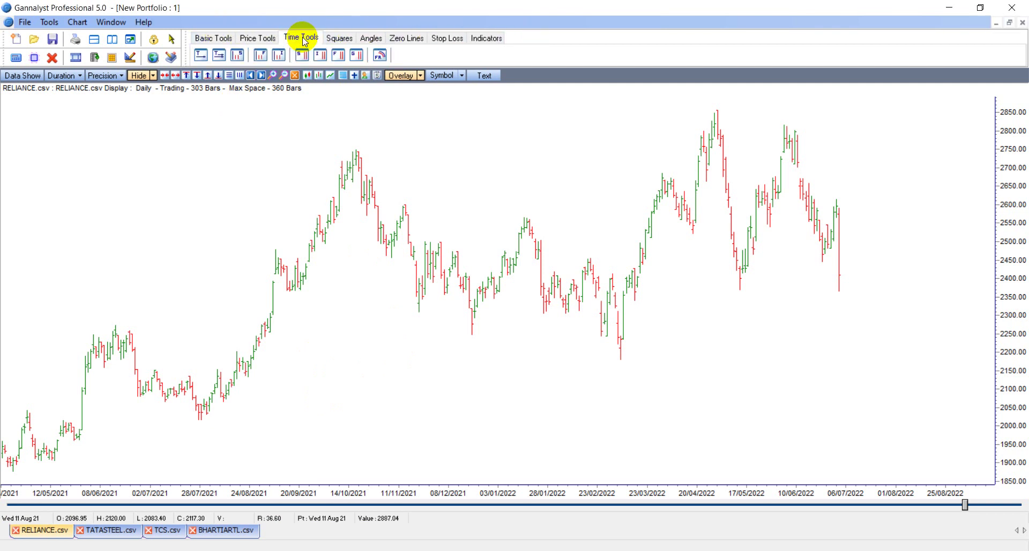
click(240, 60)
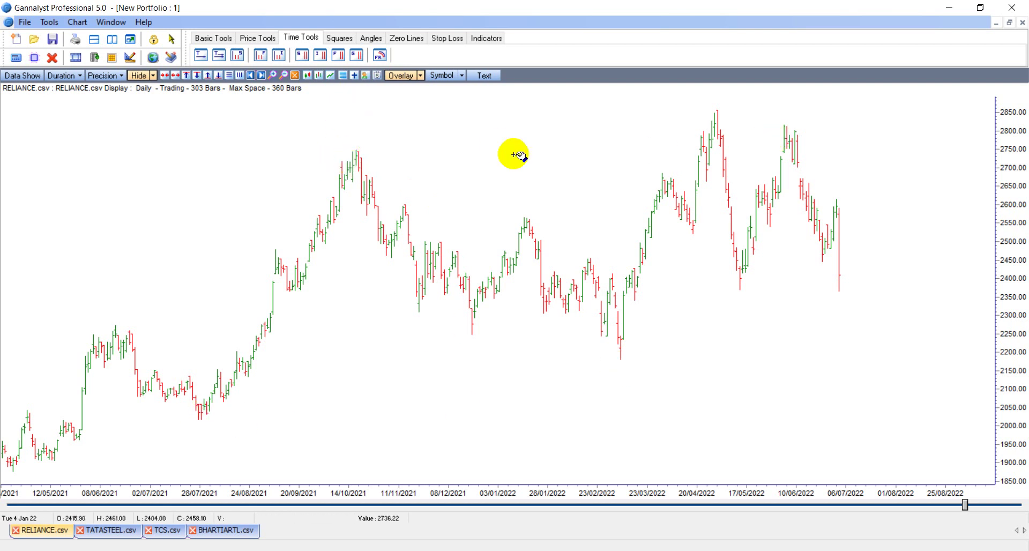
click(356, 150)
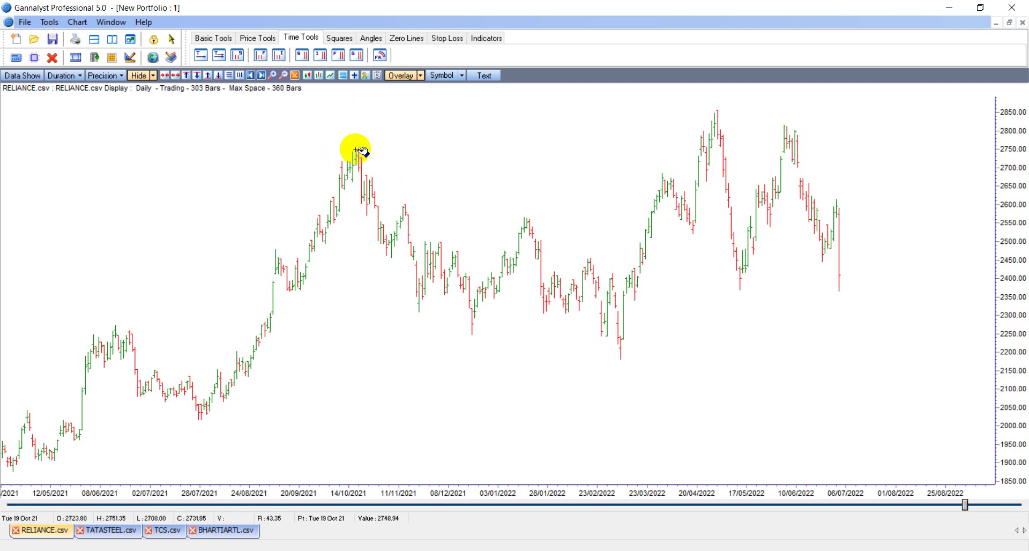
mouse_move(357, 150)
mouse_down()
mouse_move(583, 384)
mouse_move(703, 404)
mouse_move(620, 413)
mouse_up()
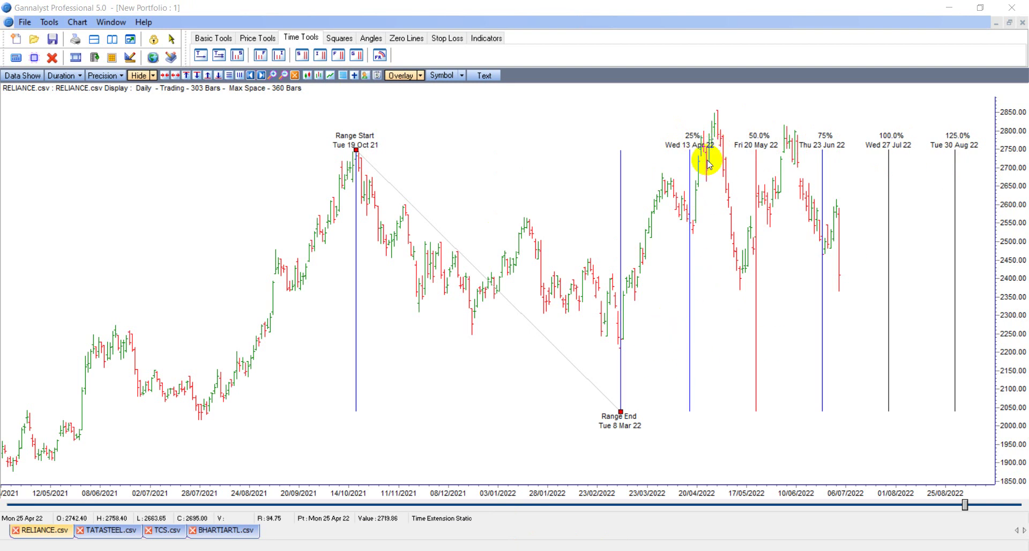
Move the time extension's range end to 4 Mar, 8 Mar, mid-May and early May 2022
mouse_move(622, 413)
mouse_down()
mouse_move(635, 421)
mouse_move(623, 418)
mouse_up()
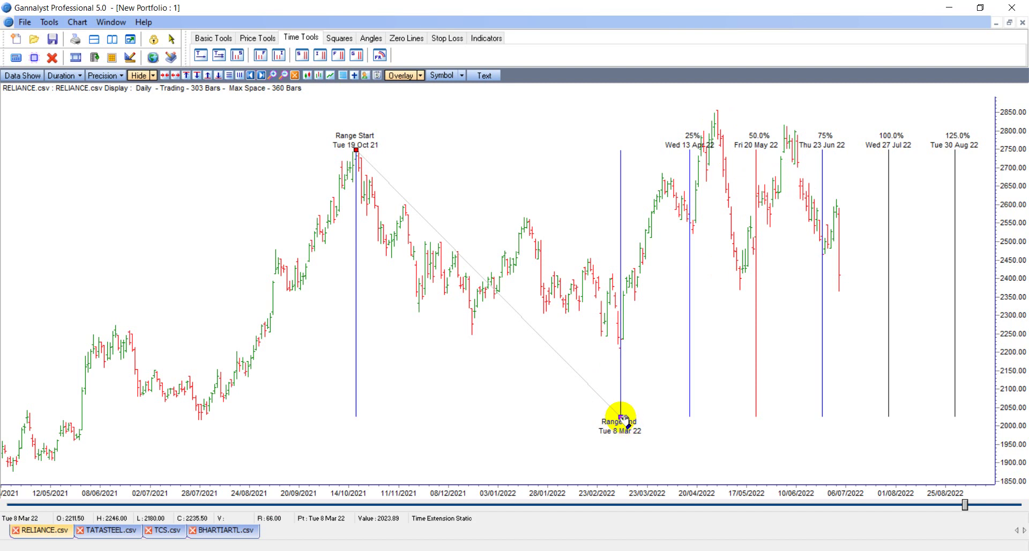
drag(623, 419, 616, 418)
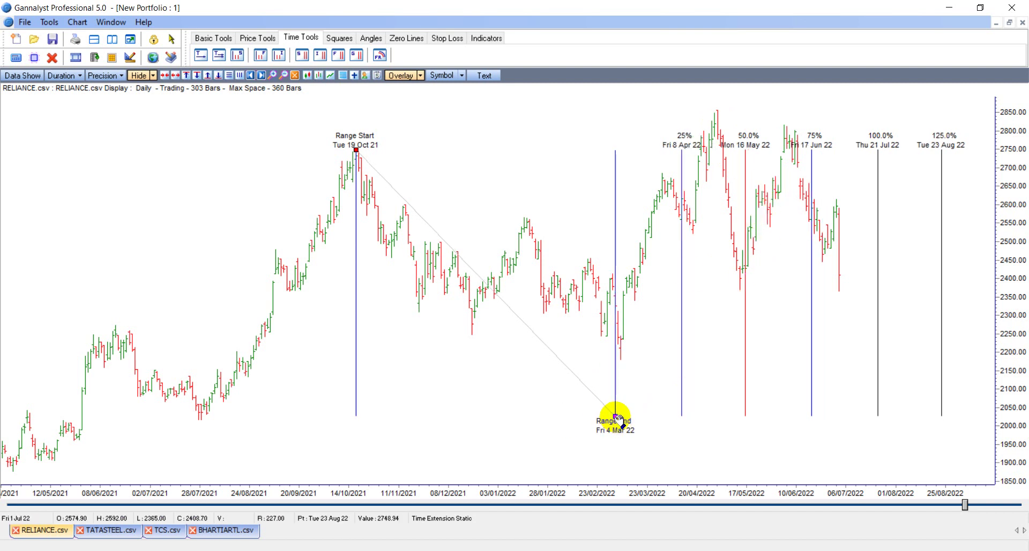
drag(616, 417, 624, 418)
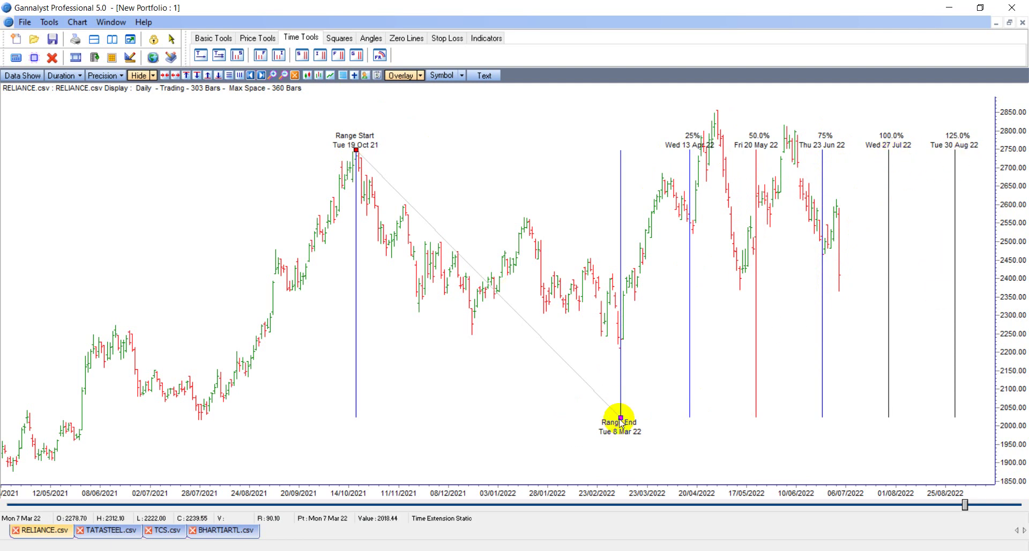
drag(621, 421, 743, 432)
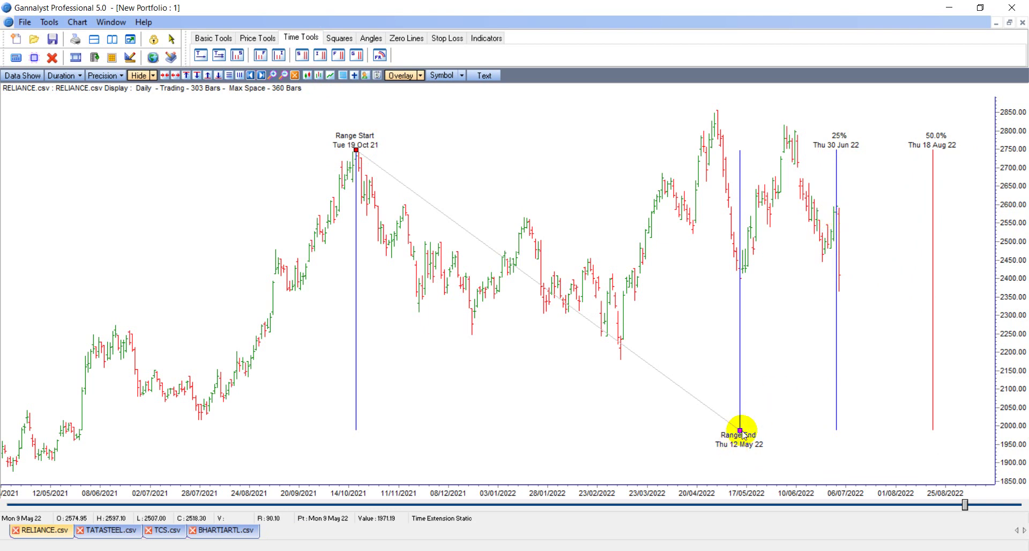
drag(739, 431, 503, 425)
right_click(505, 425)
Delete the time extension and place a Square of 9 at the last bar's 2621.74 price
click(536, 497)
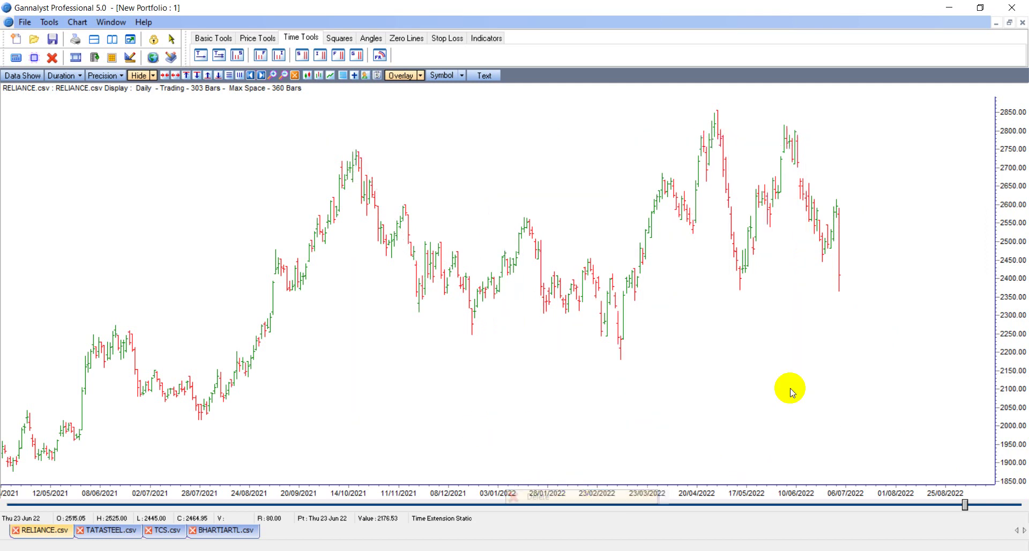
click(339, 39)
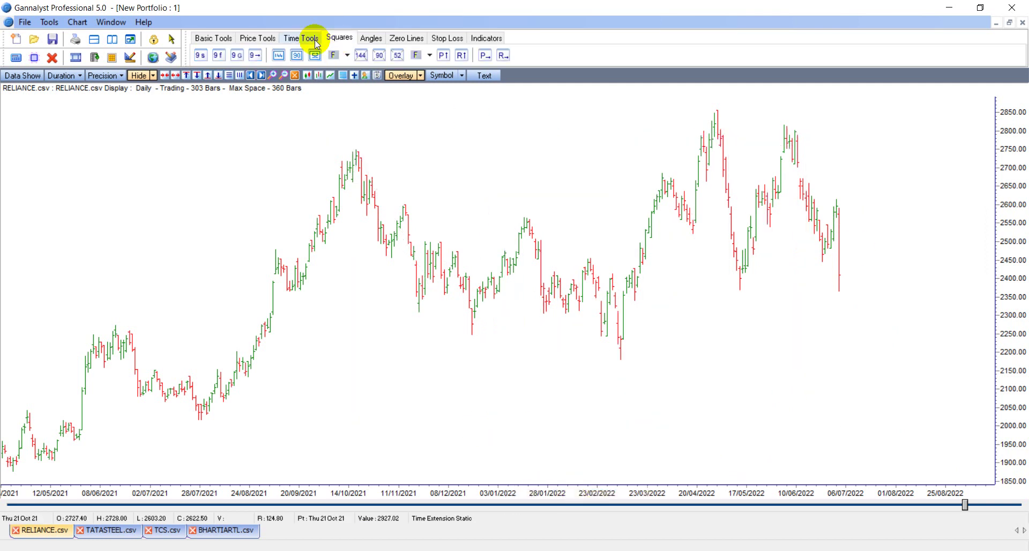
click(237, 55)
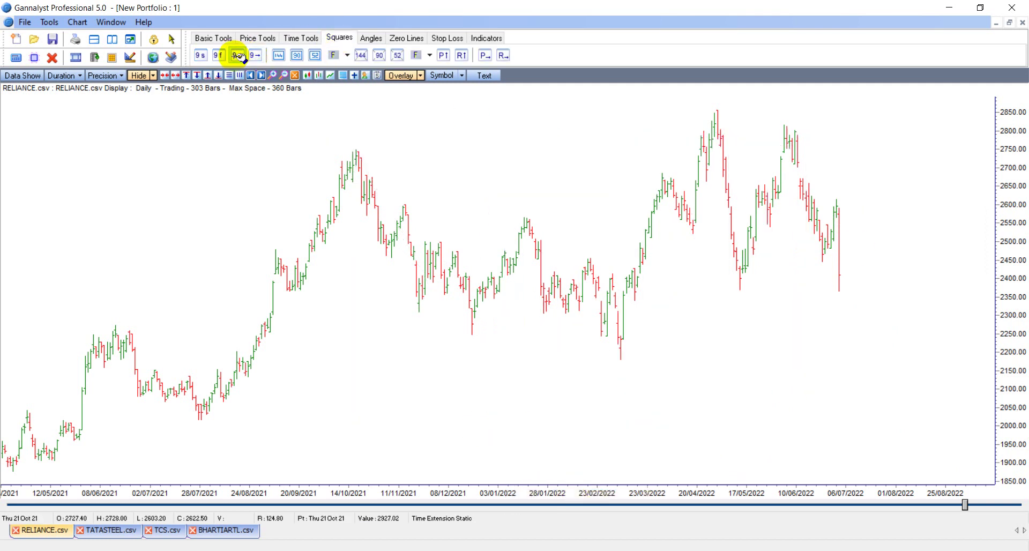
click(837, 198)
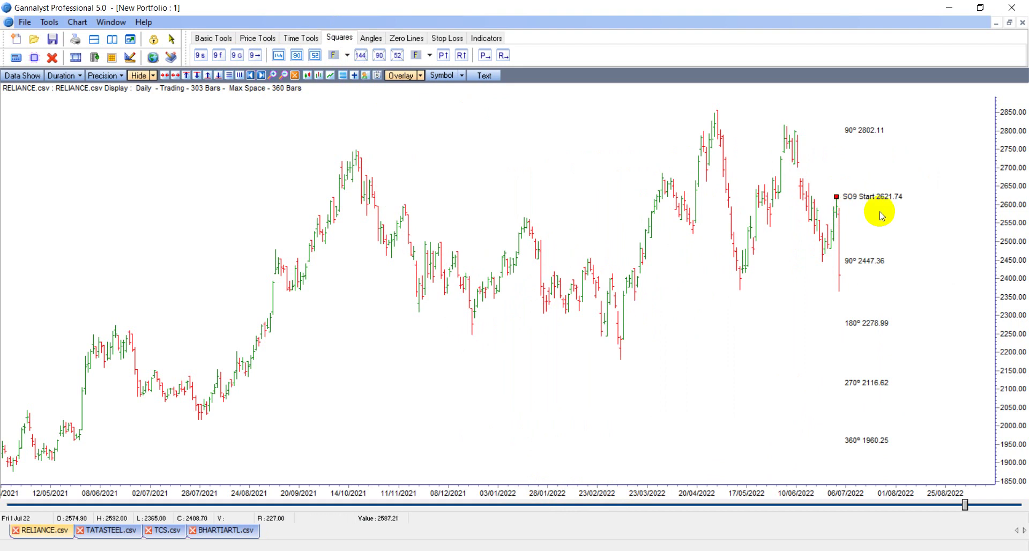
Set the Square of 9 price step to 1
double_click(839, 198)
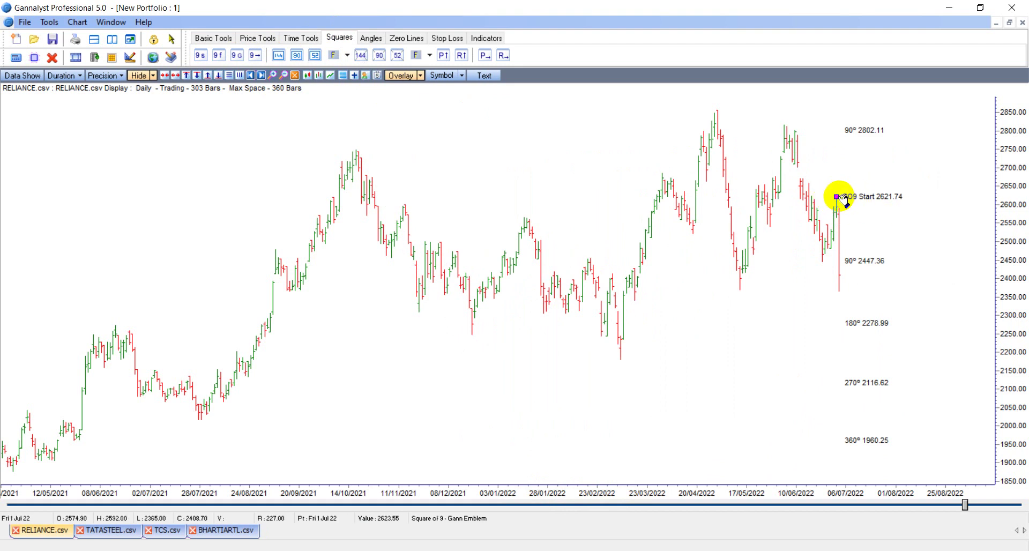
double_click(583, 277)
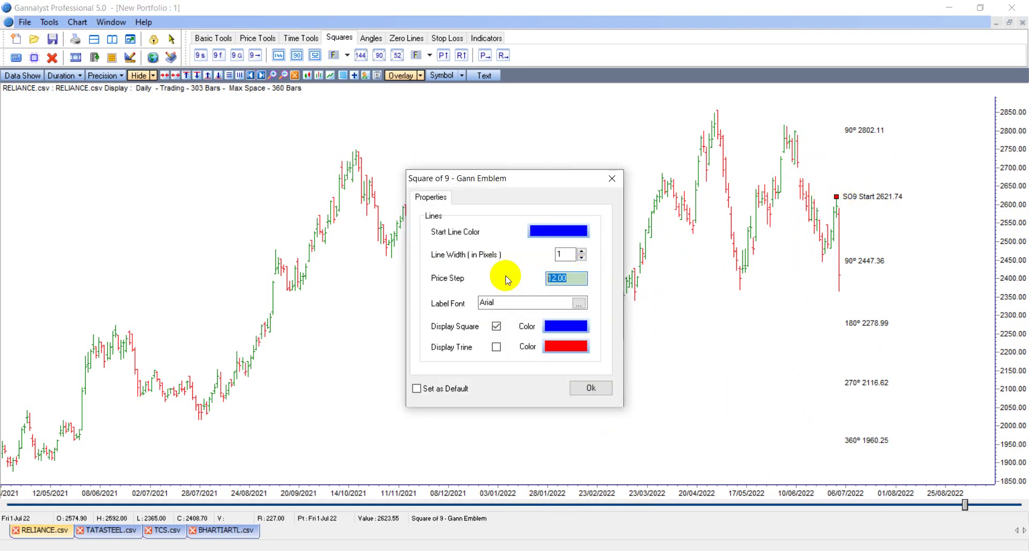
text(1)
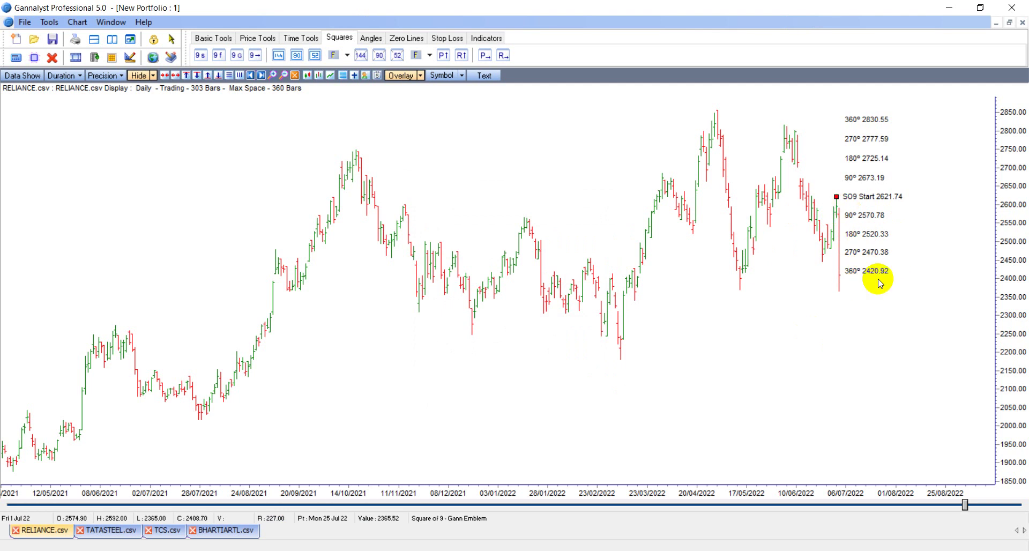
Delete the Square of 9 and draw a static time extension from 19 Oct 21 to 29 Apr 22
right_click(837, 201)
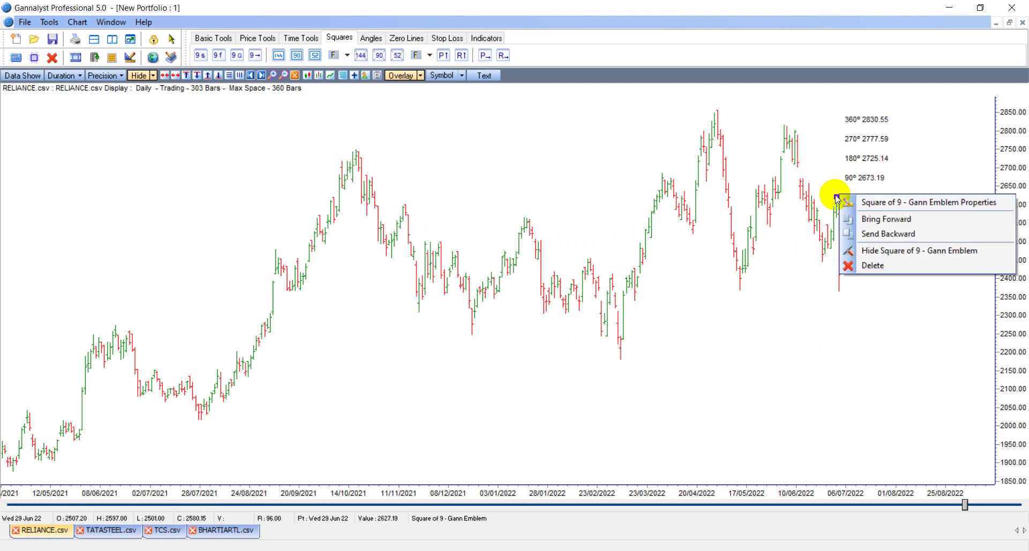
click(858, 202)
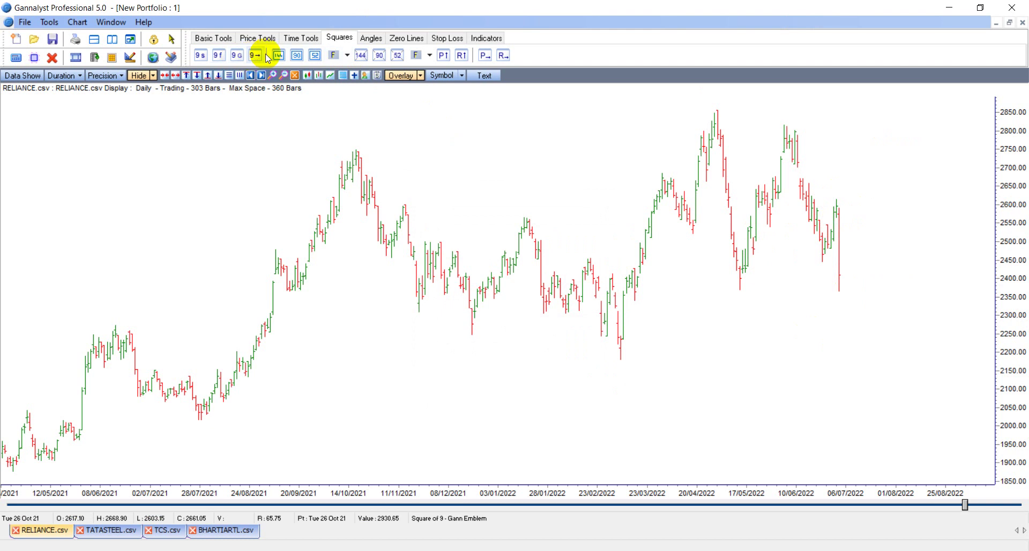
click(258, 38)
click(291, 38)
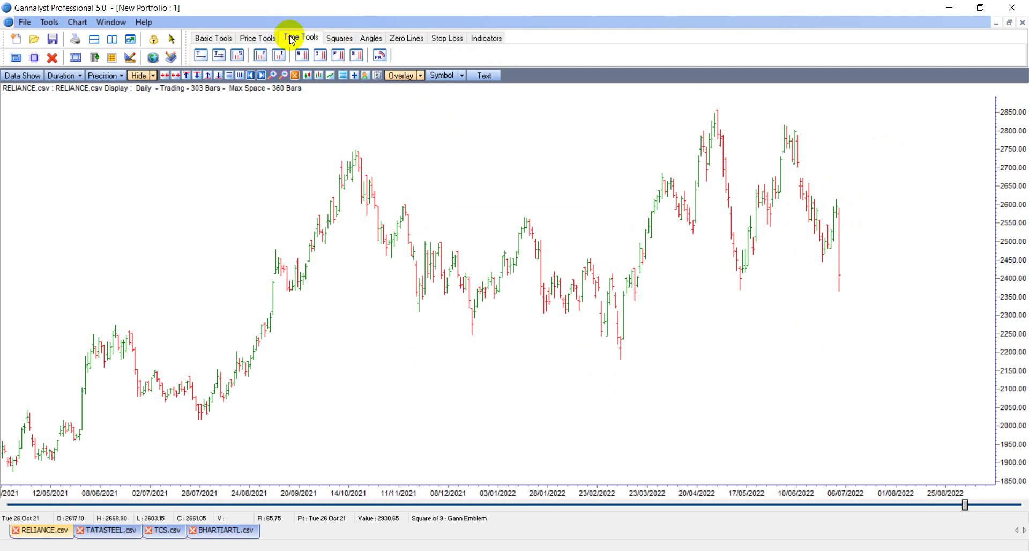
click(240, 58)
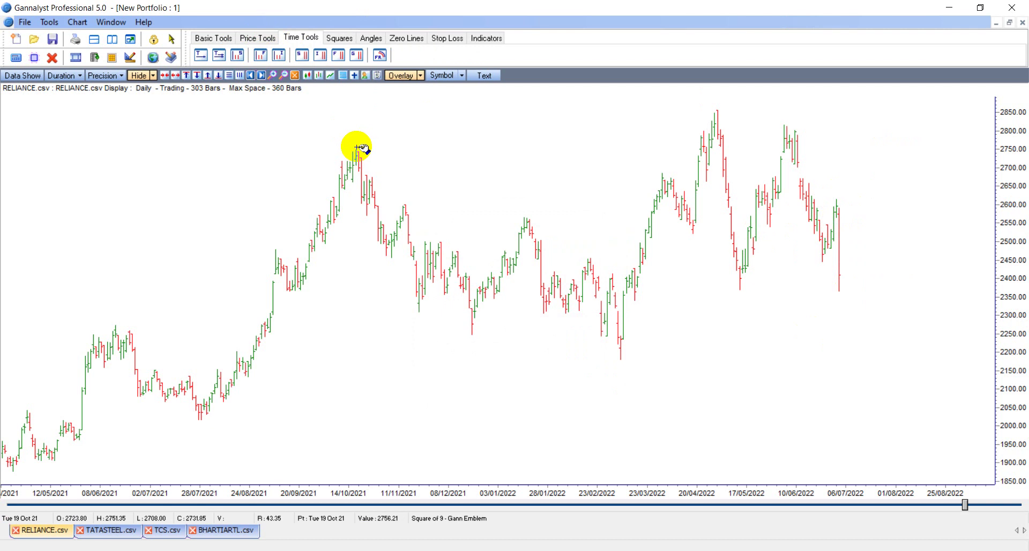
mouse_move(356, 147)
mouse_down()
mouse_move(729, 151)
mouse_move(719, 107)
mouse_up()
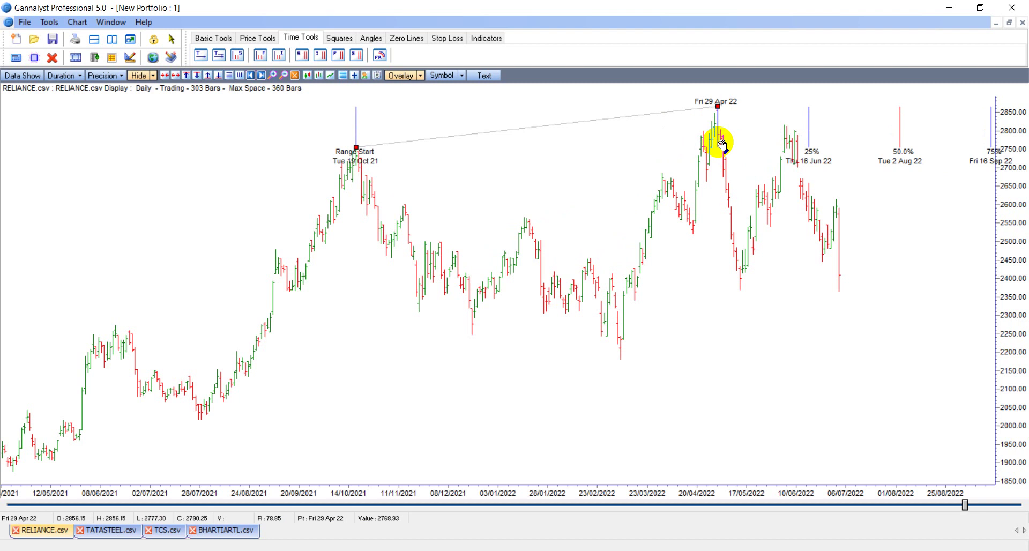
drag(720, 106, 731, 465)
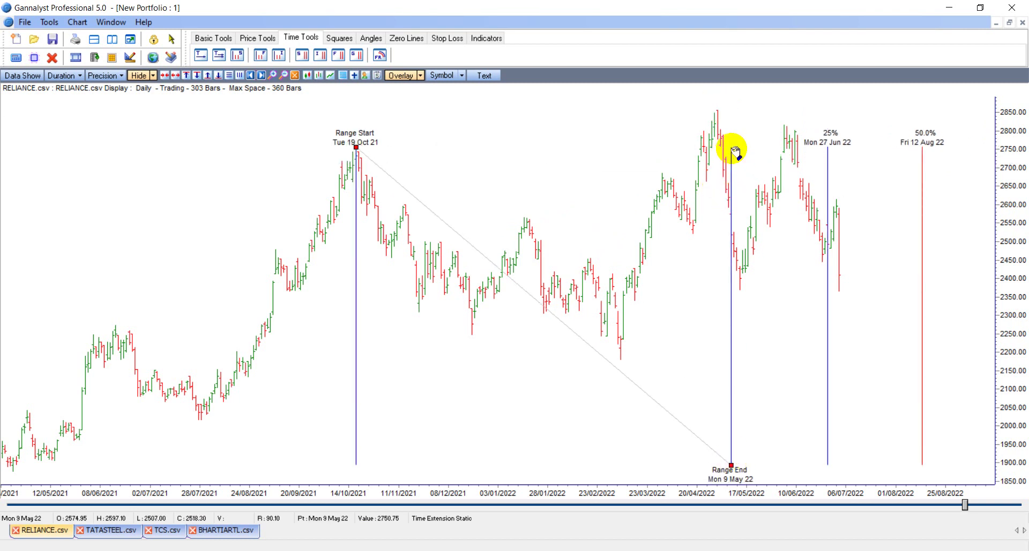
drag(734, 151, 721, 107)
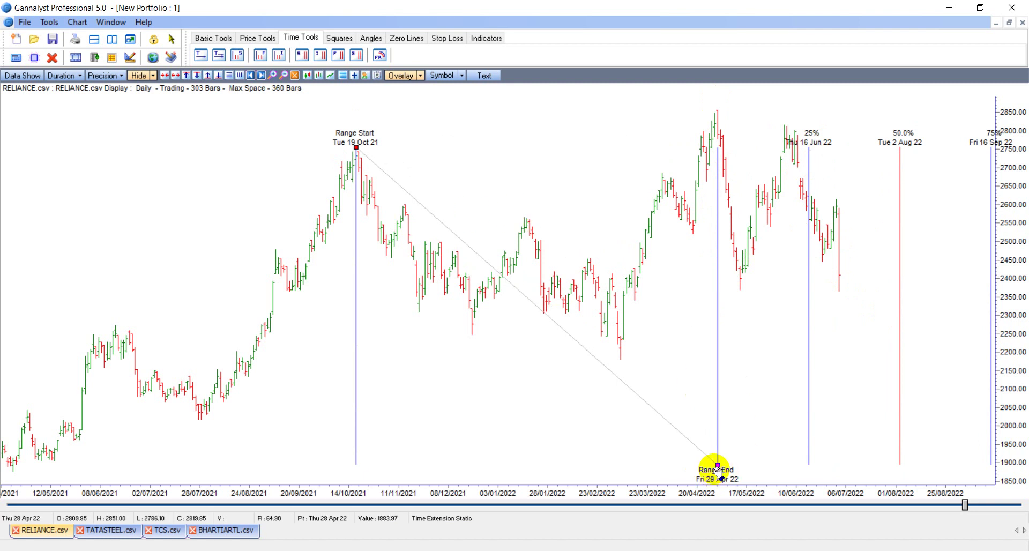
Reposition the time extension to span the 28 Jul 21 low to 8 Mar 22
drag(719, 466, 621, 459)
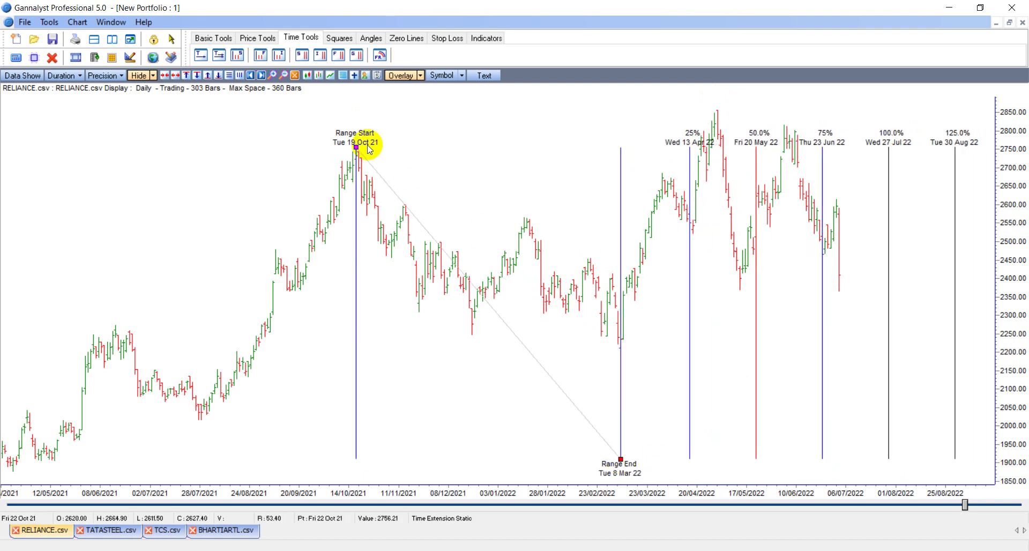
drag(356, 147, 203, 171)
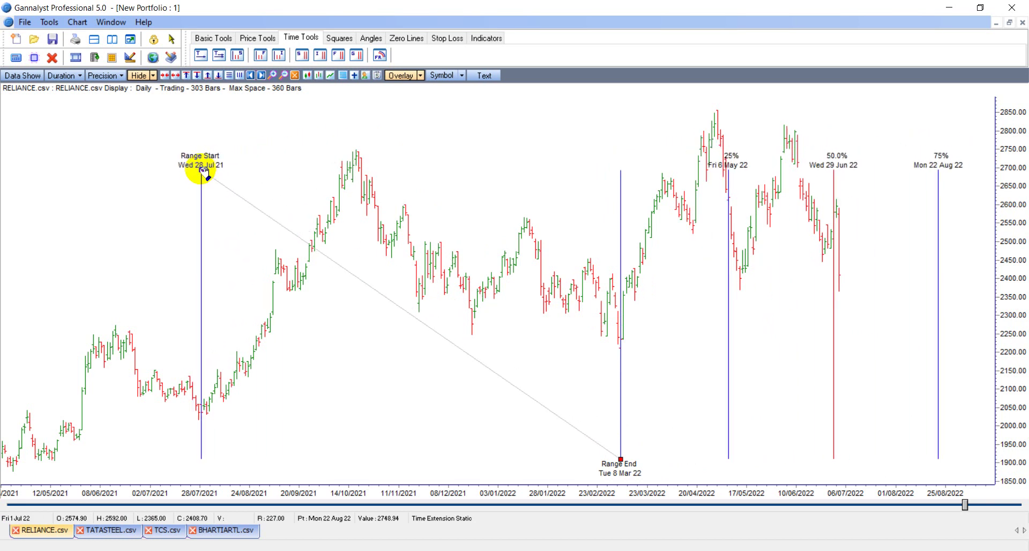
drag(204, 172, 204, 171)
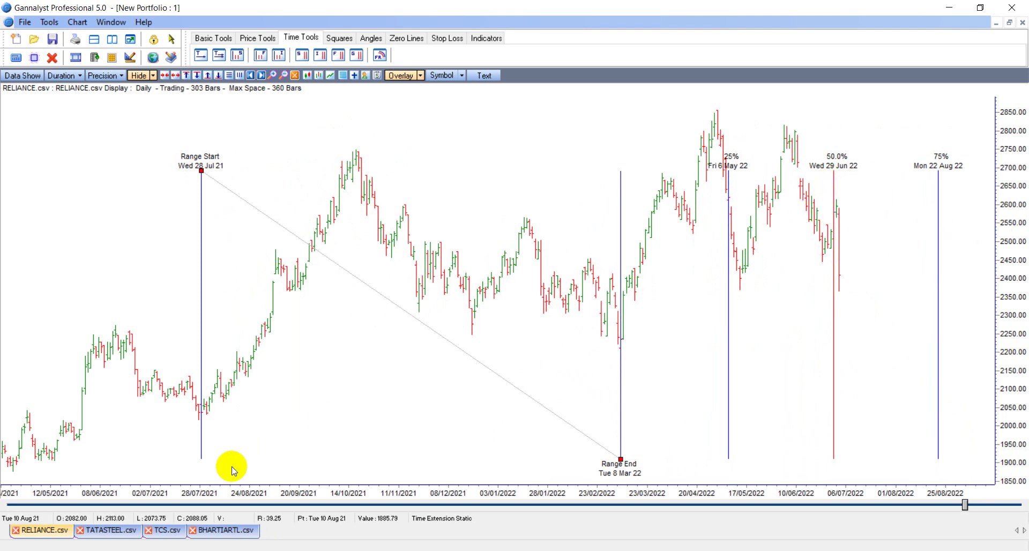
View the TATASTEEL chart, then the TCS chart with its 8 Oct 21–17 Jan 22 extension
click(114, 536)
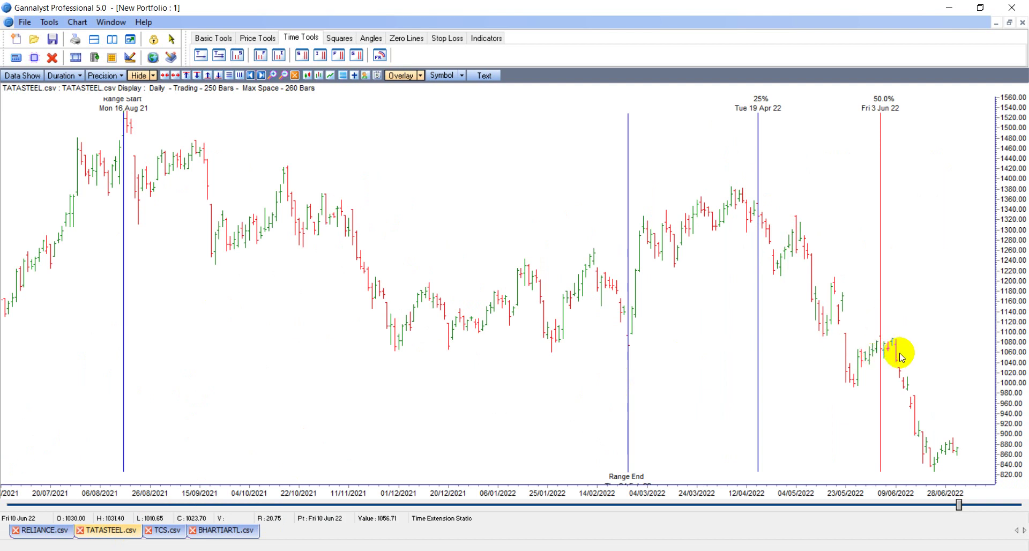
click(163, 532)
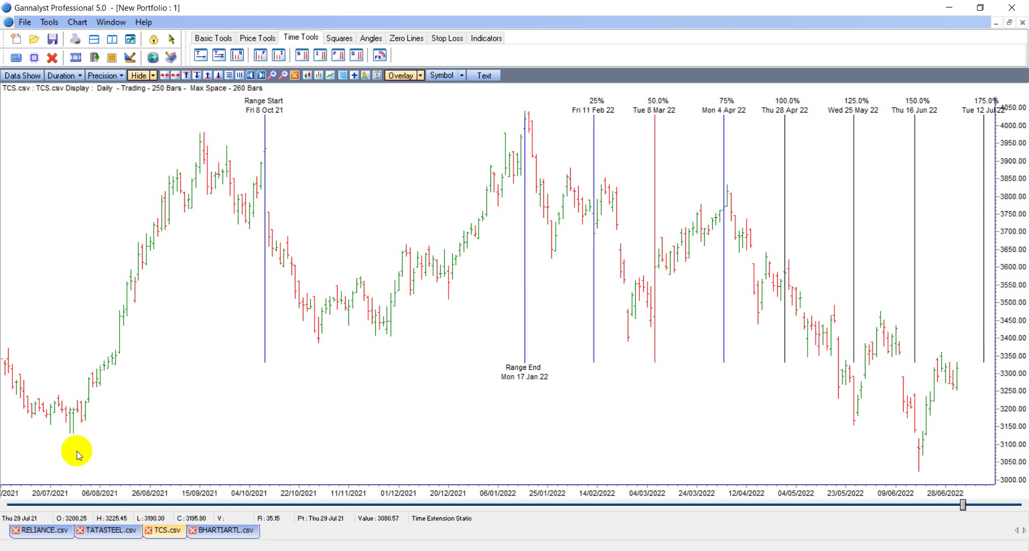
Switch back to the RELIANCE chart with its 28 Jul 21–8 Mar 22 extension
click(34, 531)
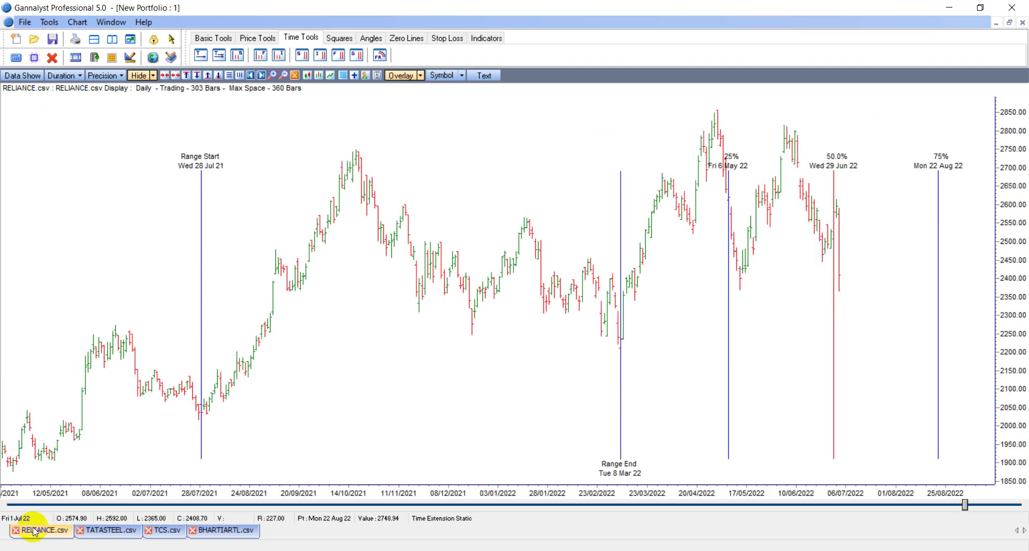